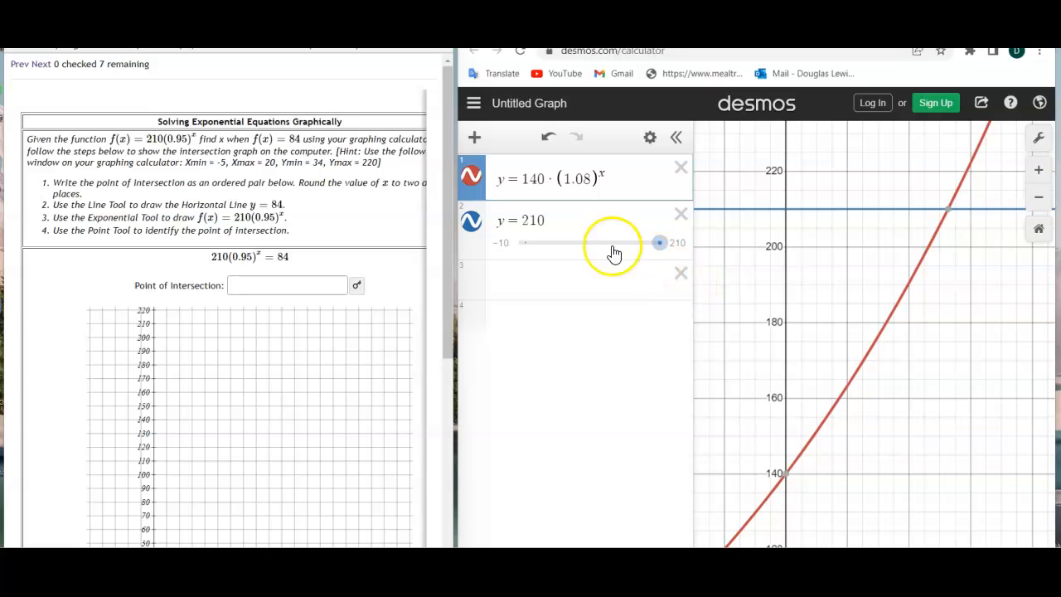
Hide and delete the two old expressions, y = 140·(1.08)^x and y = 210, from the graphing calculator
left_click(472, 182)
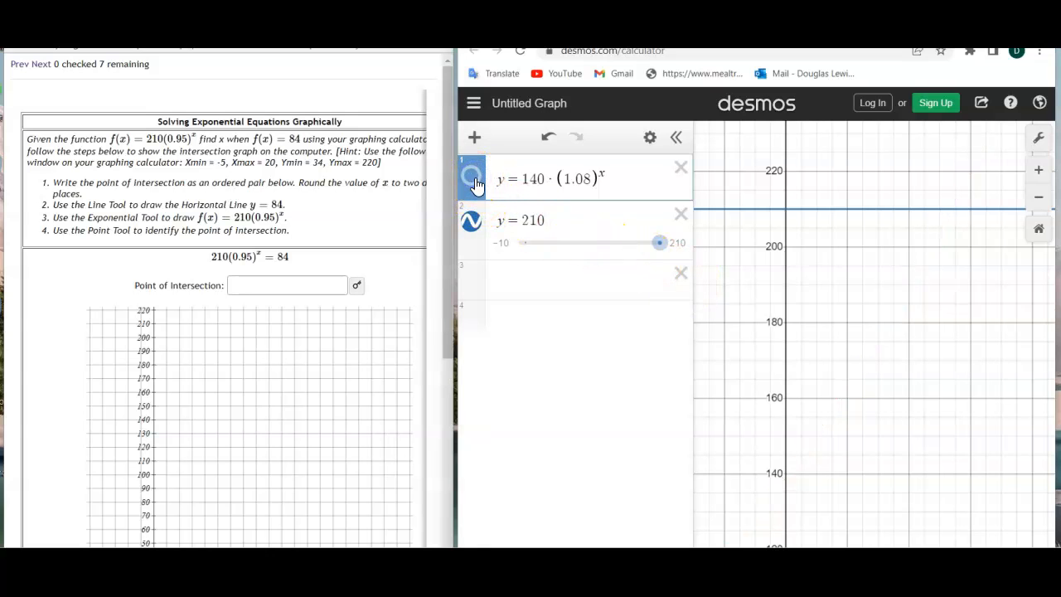
left_click(471, 222)
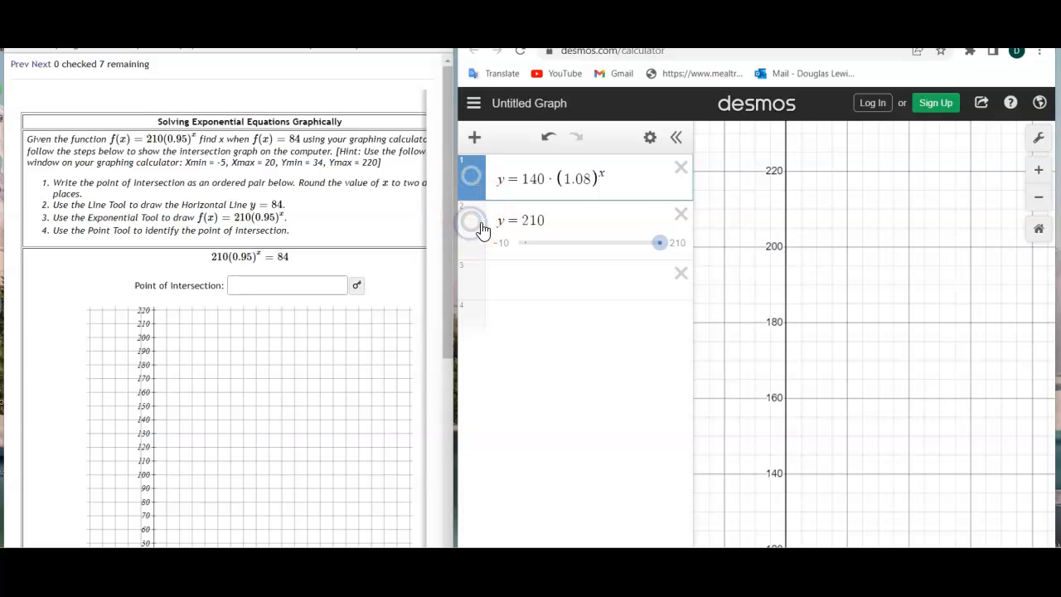
left_click(683, 168)
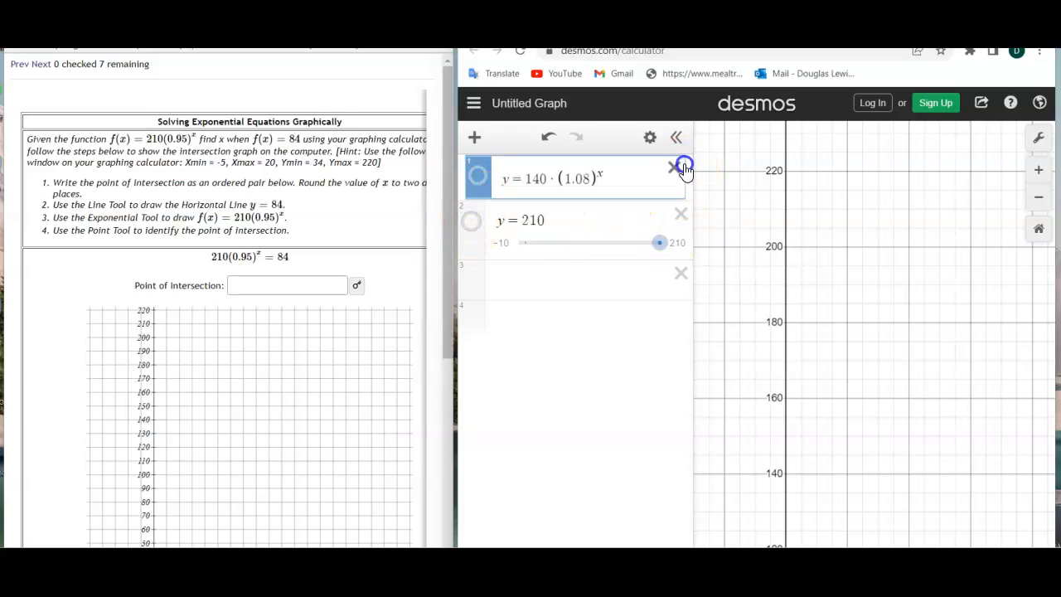
left_click(683, 167)
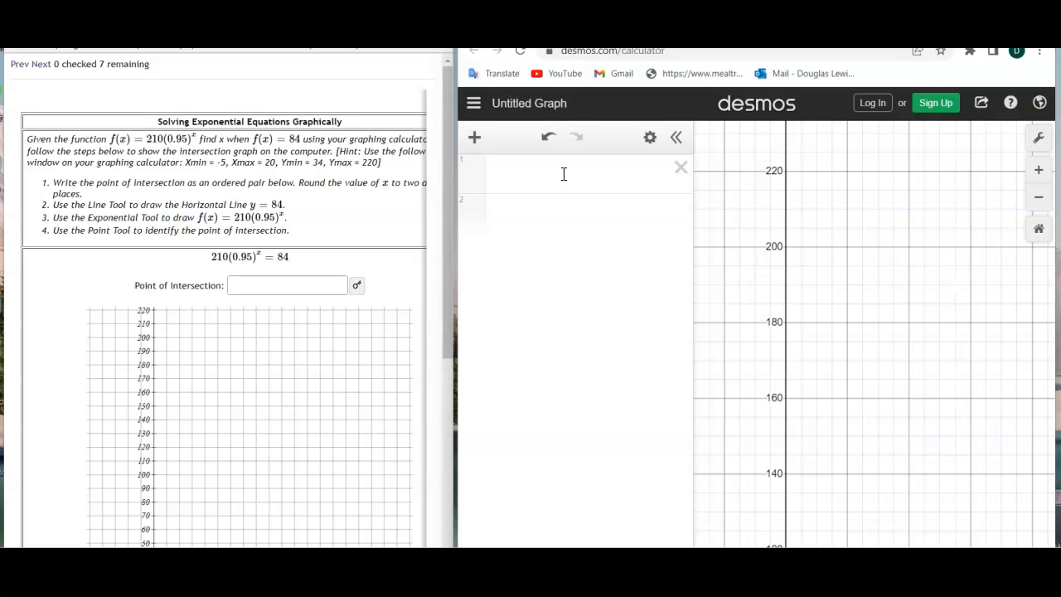
Graph the horizontal line y = 84 as the first expression in the calculator
left_click(562, 173)
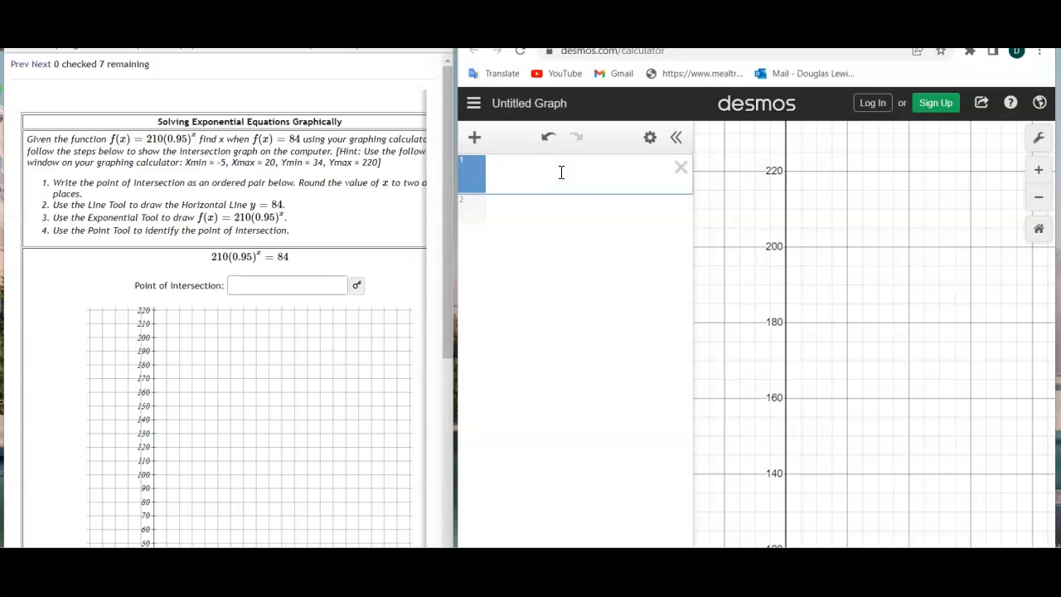
type("y=8")
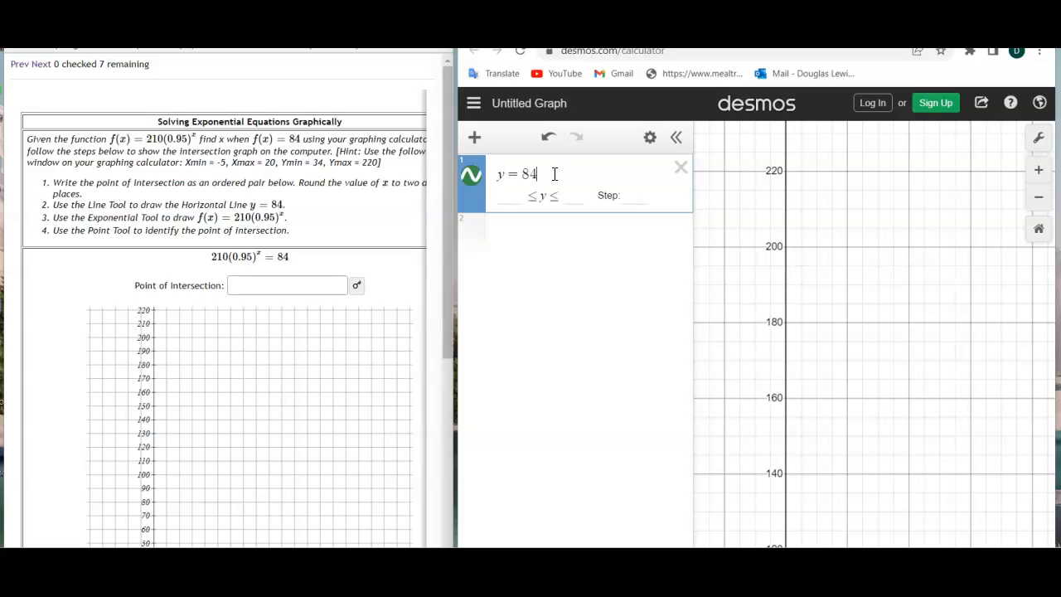
key("Return")
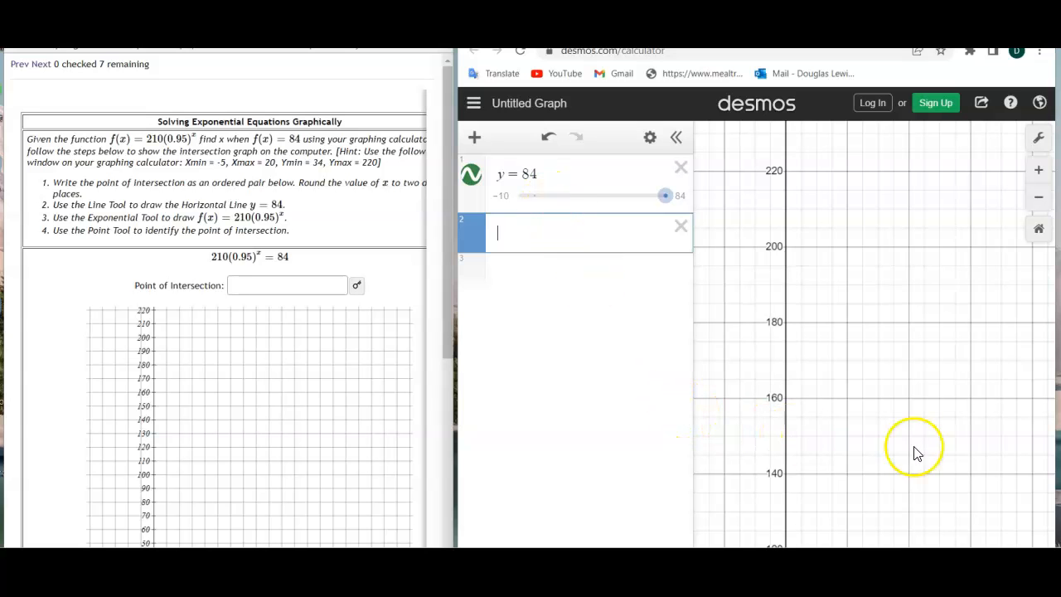
left_click_drag(849, 417, 881, 186)
left_click_drag(791, 495, 848, 237)
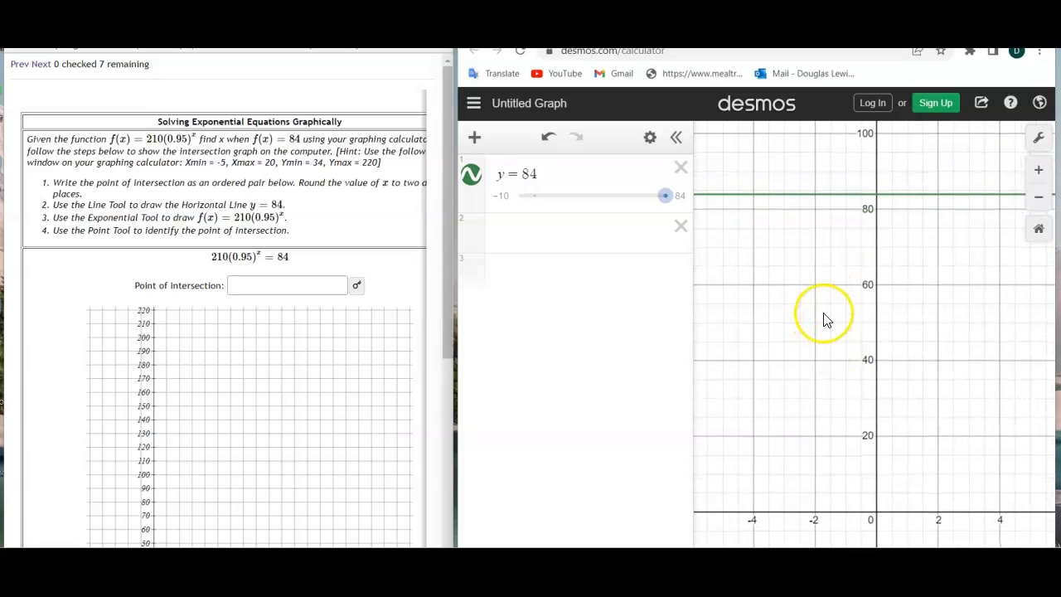
left_click_drag(824, 320, 837, 333)
left_click(1041, 197)
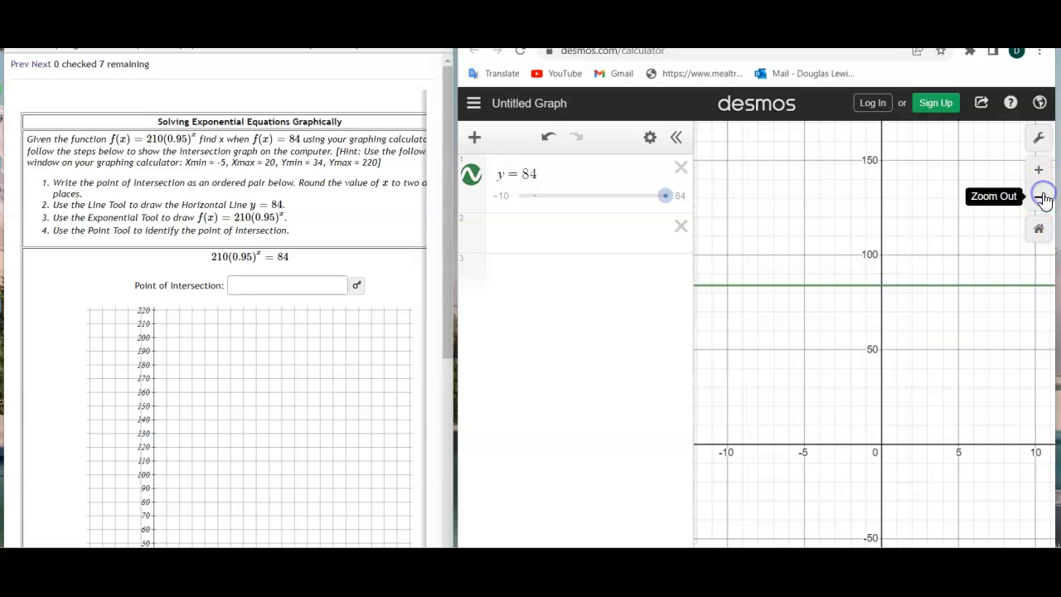
left_click(1043, 197)
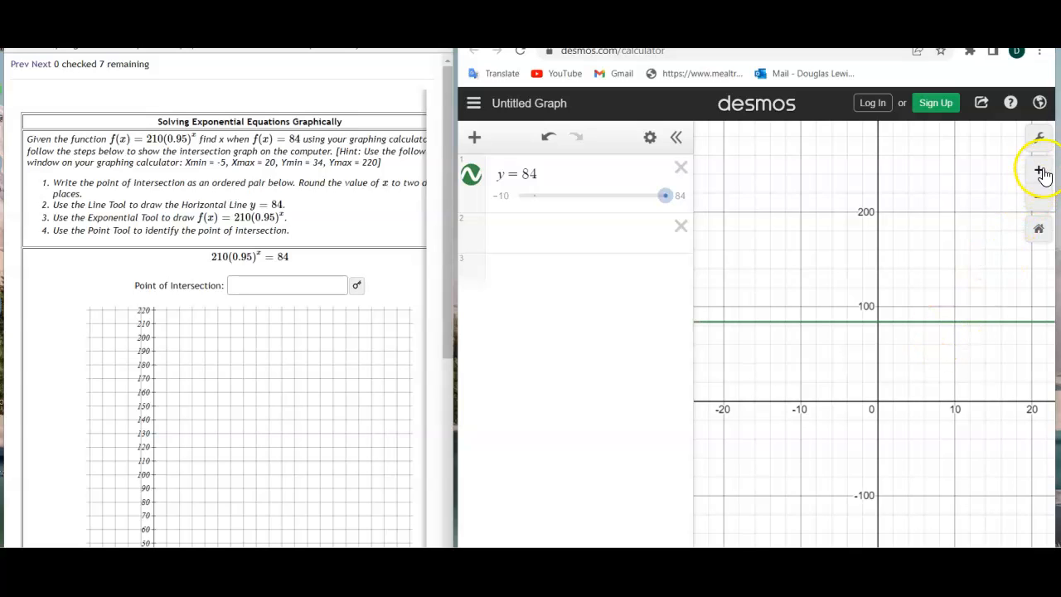
left_click(1041, 171)
left_click(1041, 170)
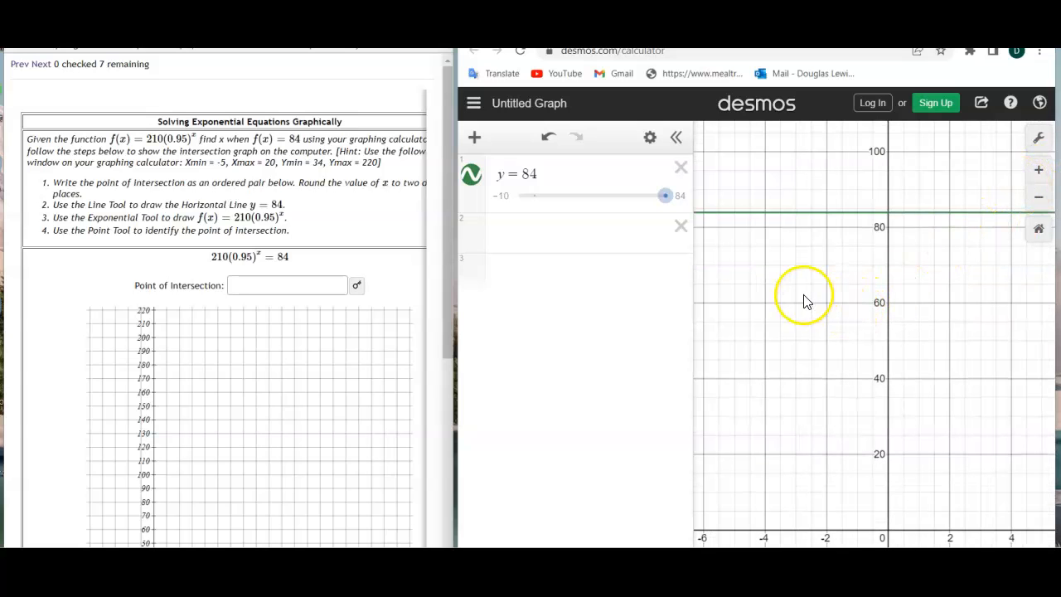
Enter the exponential function 210(0.95)^x as the second expression in the calculator
left_click(500, 236)
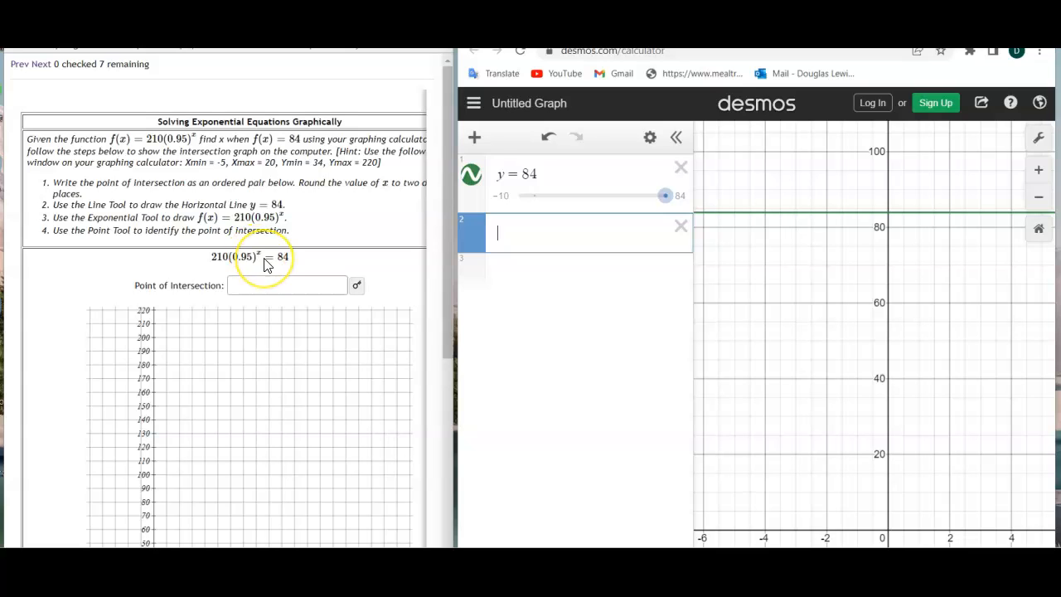
type("(")
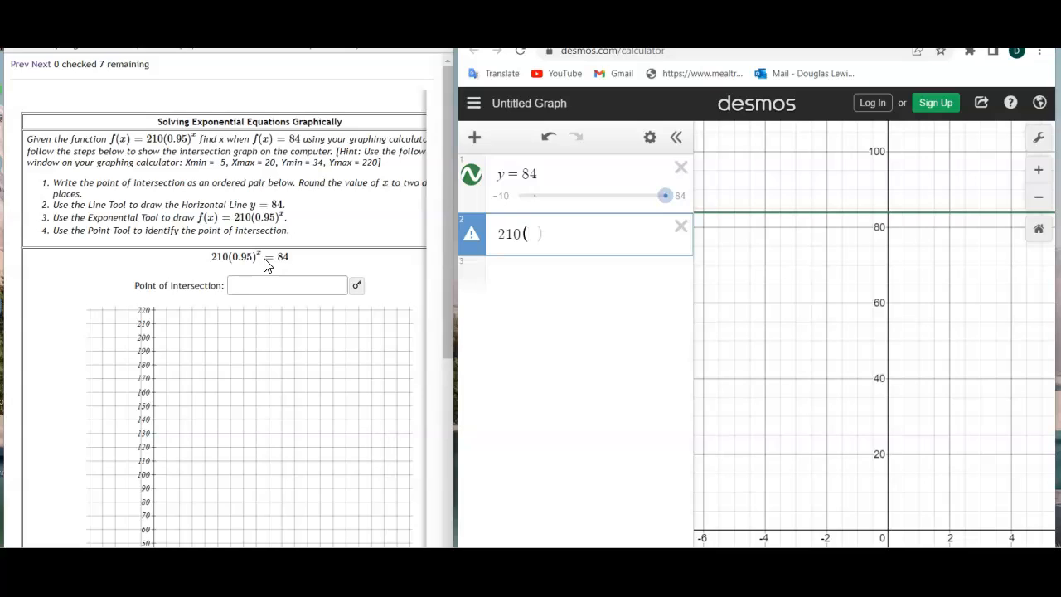
type("0.95")
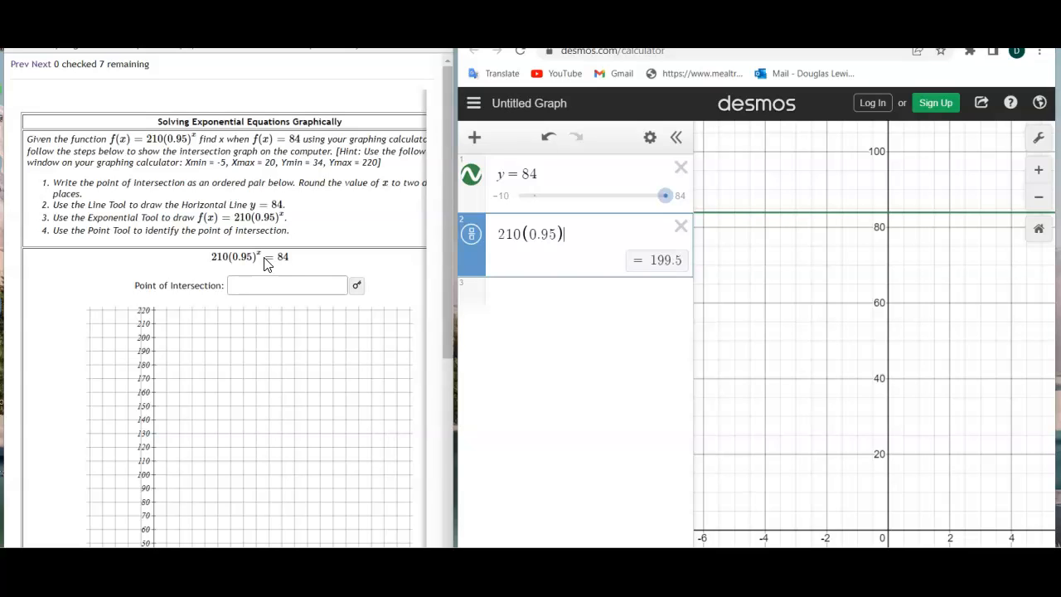
type(")^x")
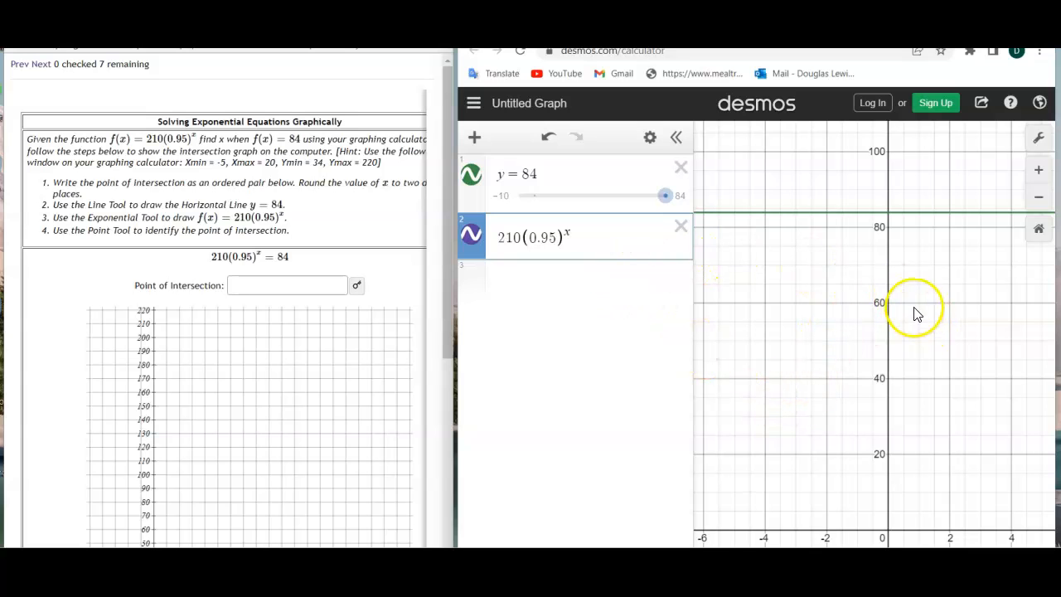
Read the coordinates of the exponential curve's y-intercept and of its intersection with the horizontal line
left_click(1037, 199)
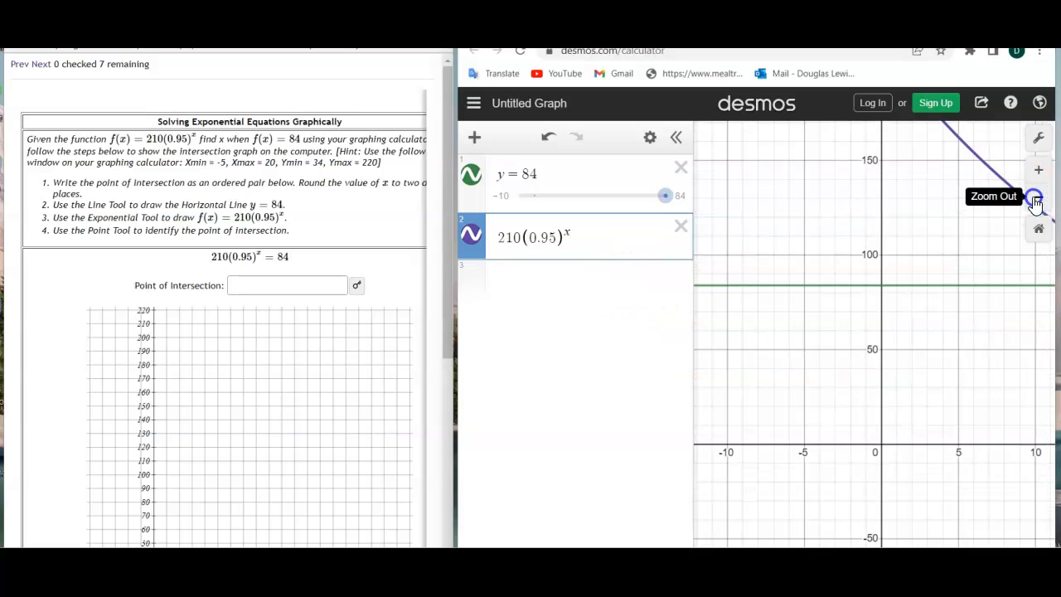
left_click(1036, 201)
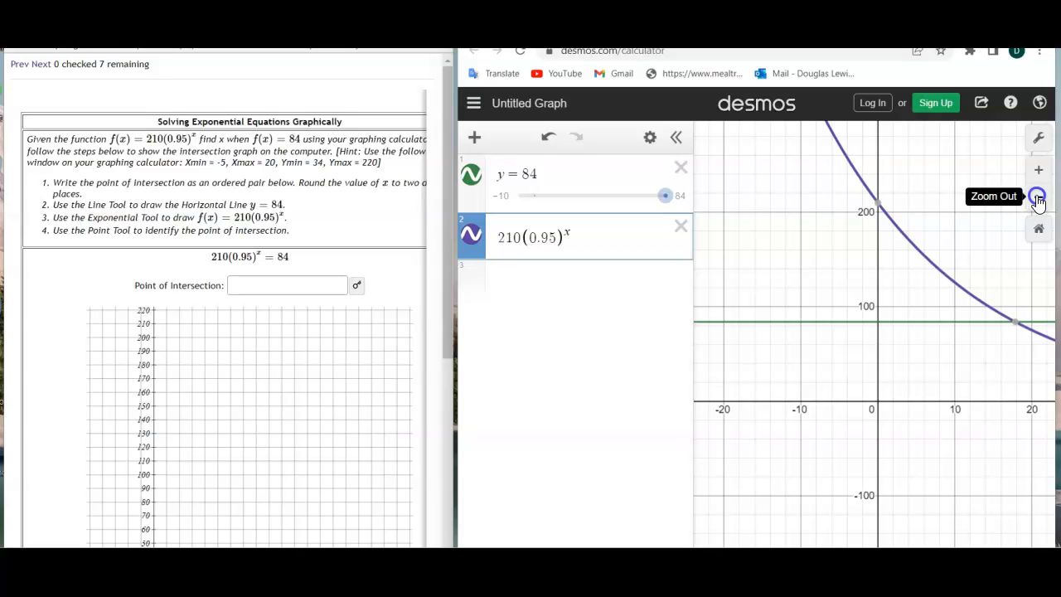
left_click(1037, 199)
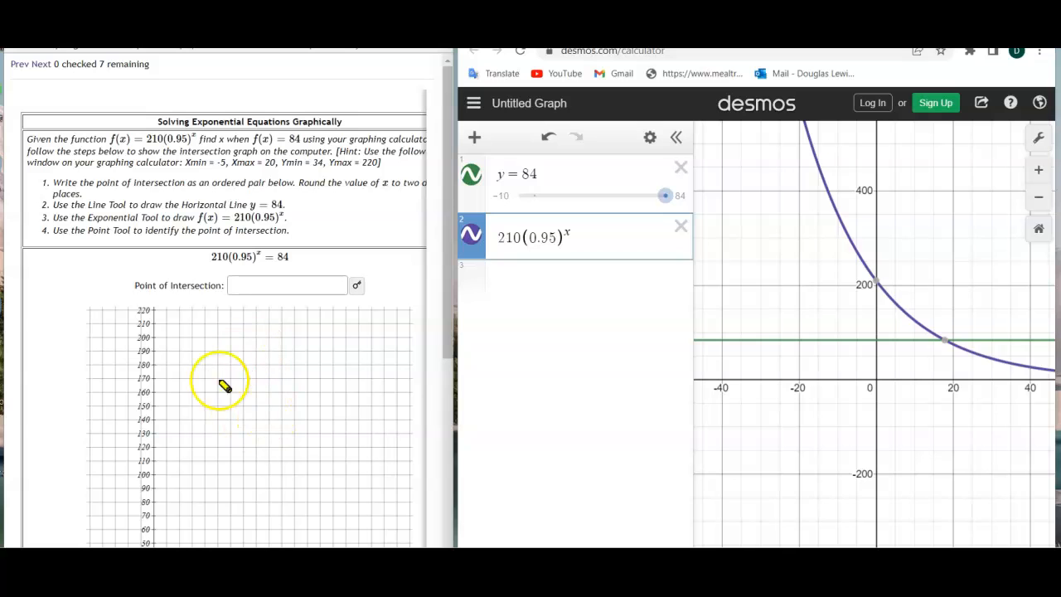
scroll(234, 309, "down", 1)
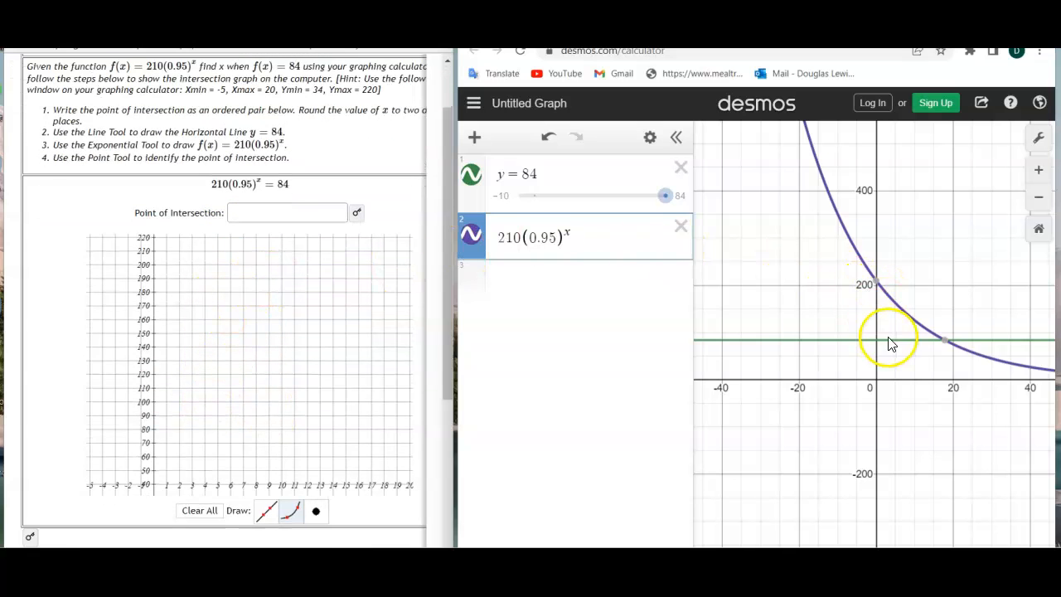
mouse_move(881, 286)
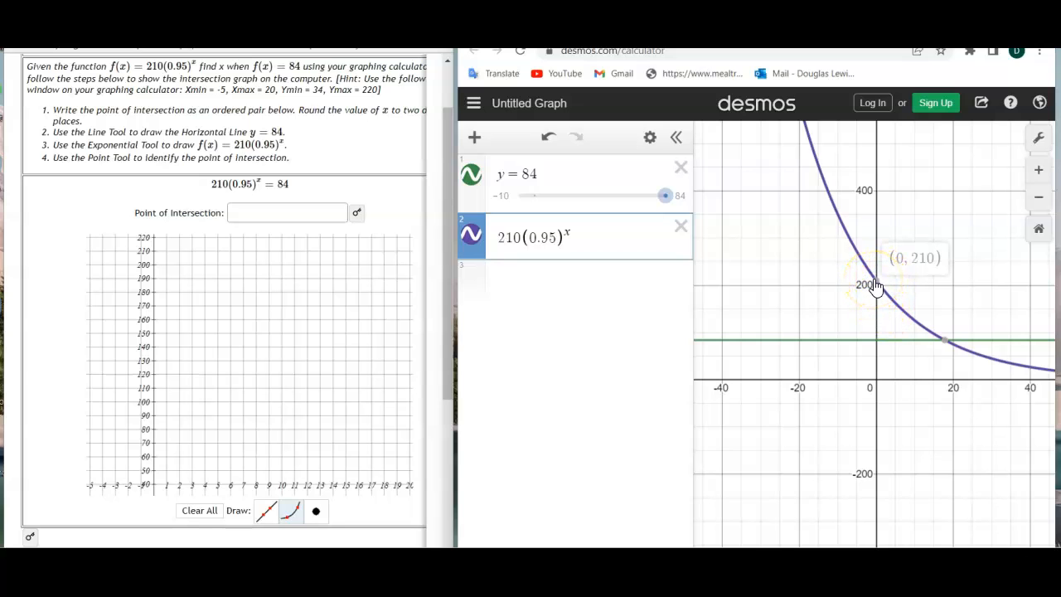
mouse_move(943, 348)
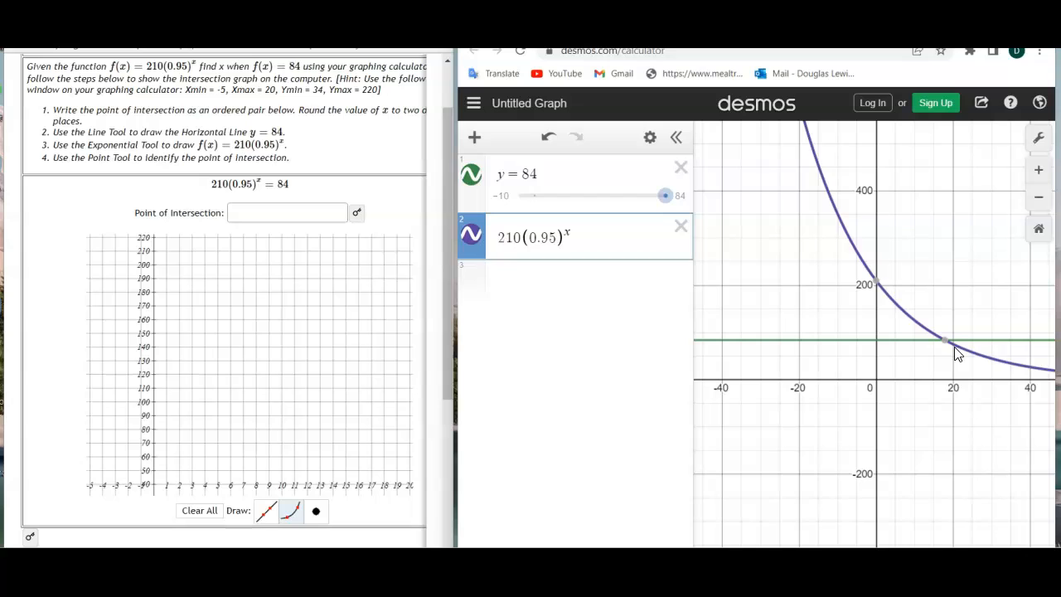
left_click_drag(954, 347, 952, 347)
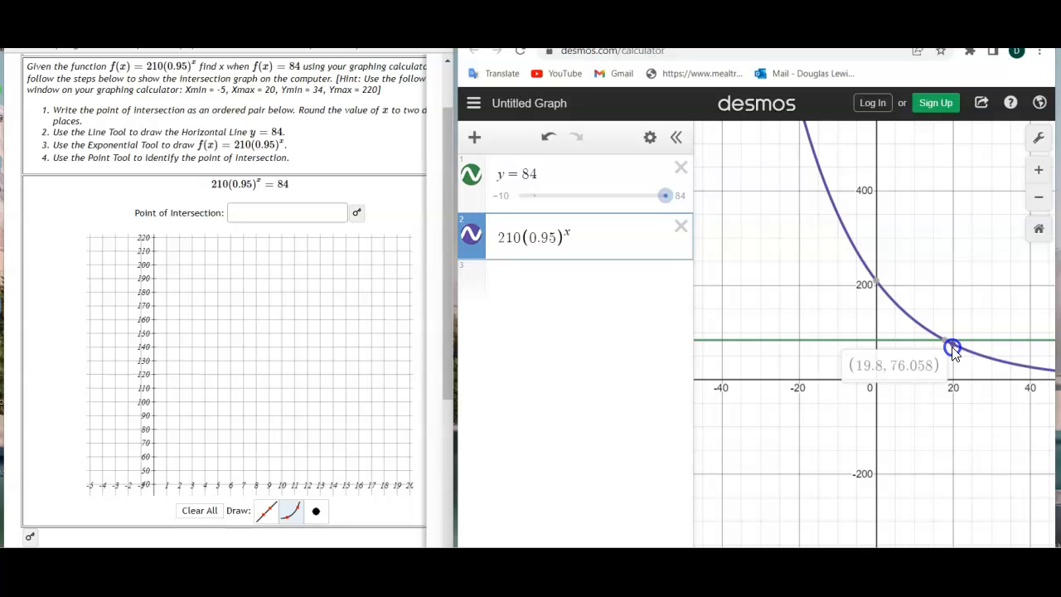
left_click_drag(952, 347, 945, 342)
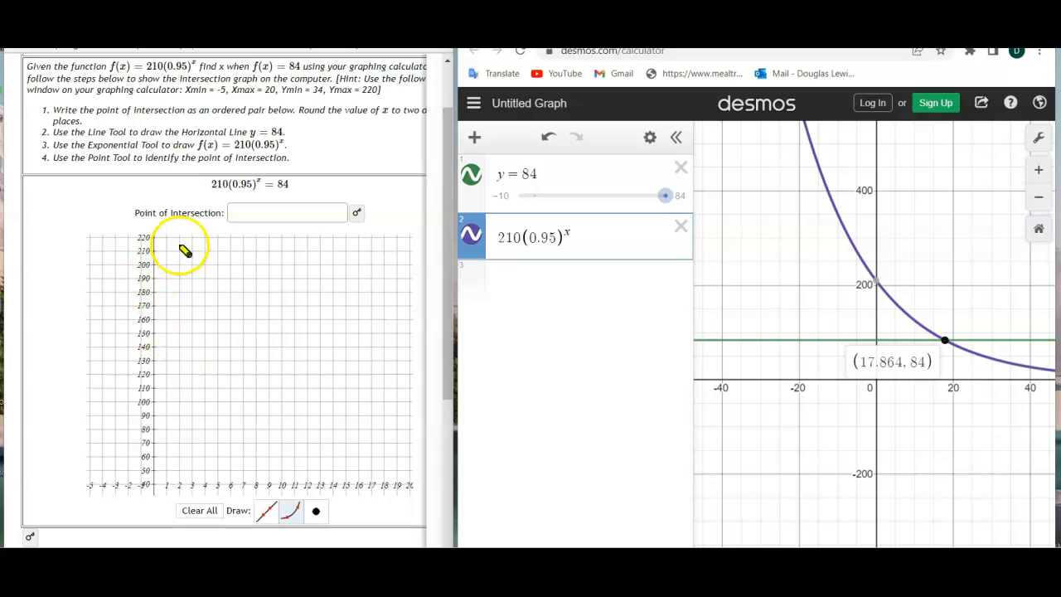
left_click(265, 516)
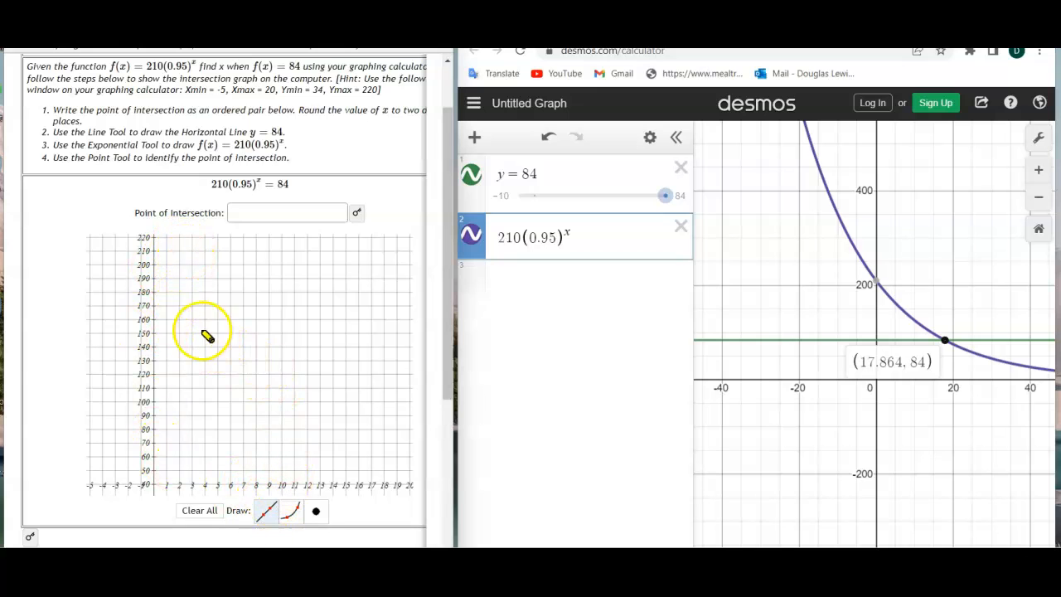
left_click(153, 421)
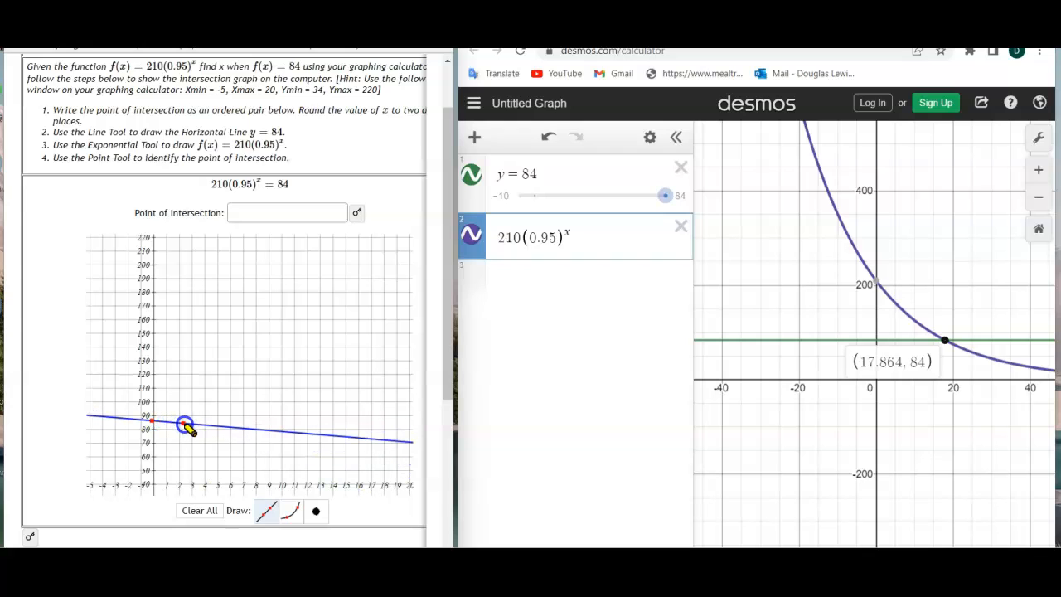
left_click(200, 509)
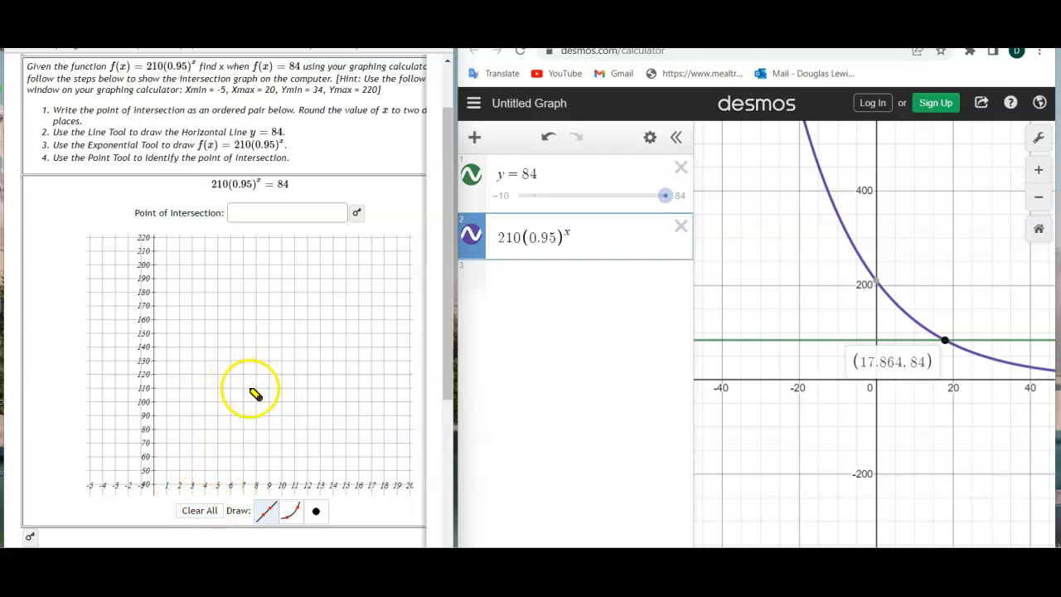
Enlarge the worksheet page to 100% and choose the Line Tool for drawing on its grid
key("ctrl+plus")
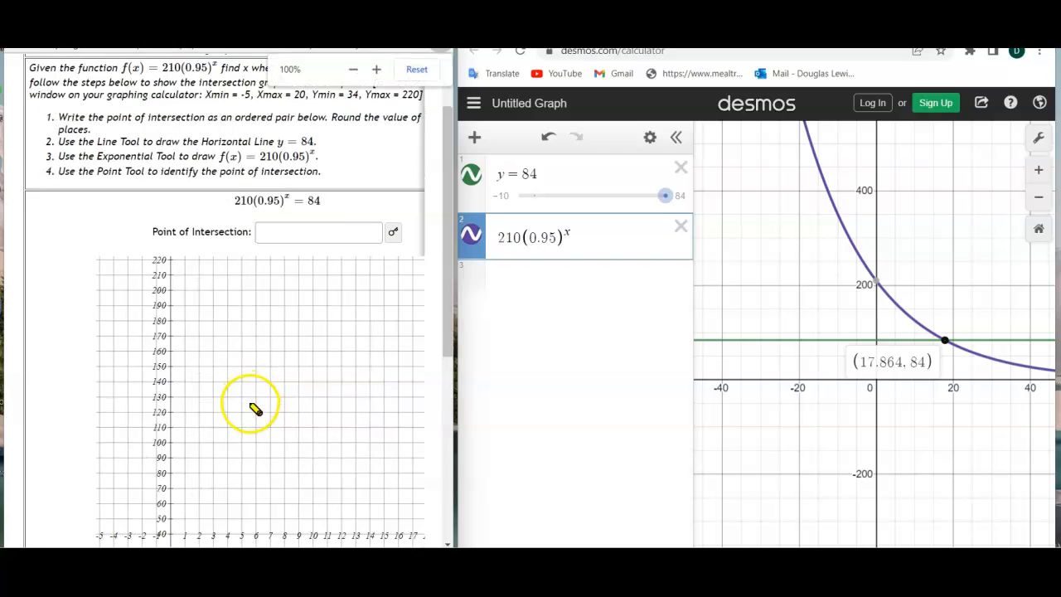
scroll(254, 390, "down", 3)
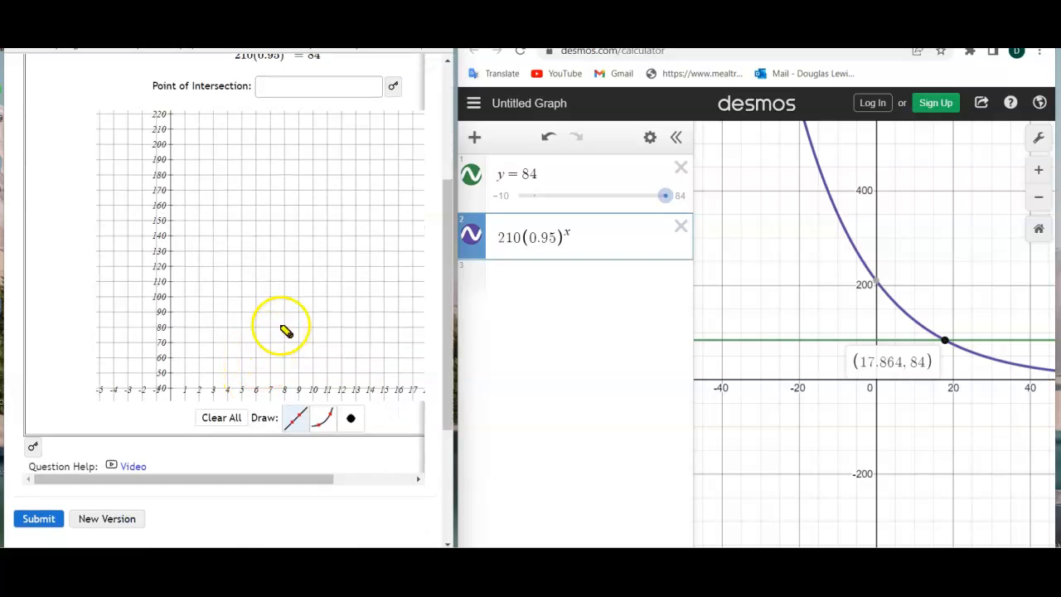
left_click(295, 418)
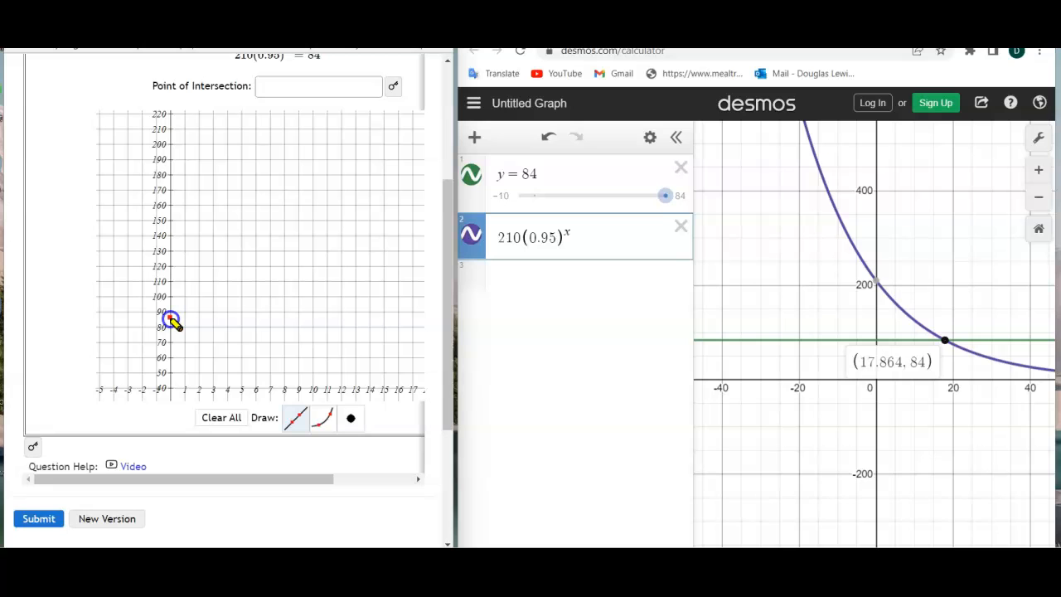
left_click(210, 399)
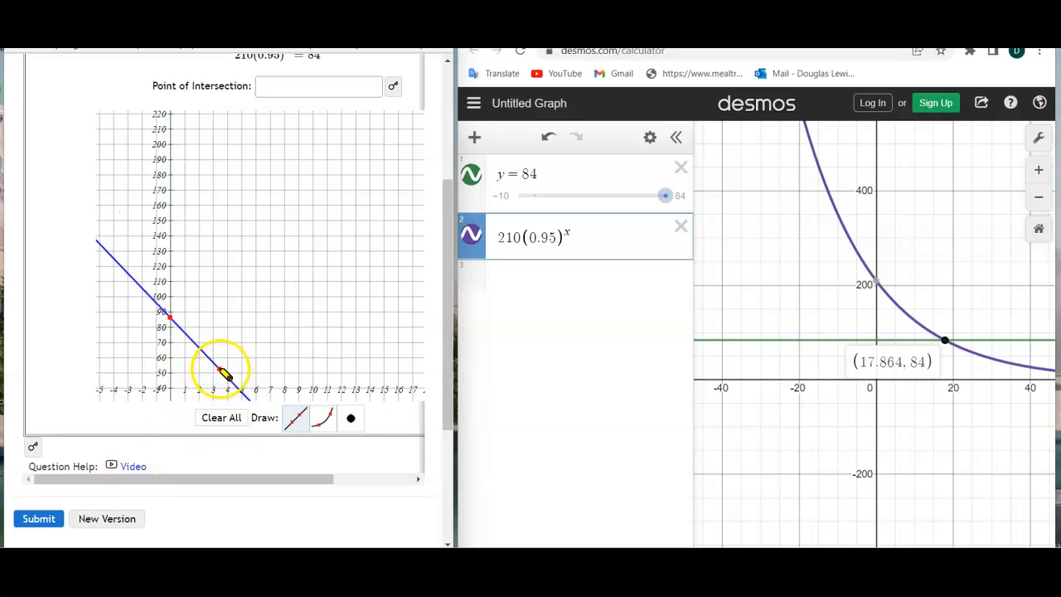
left_click(237, 424)
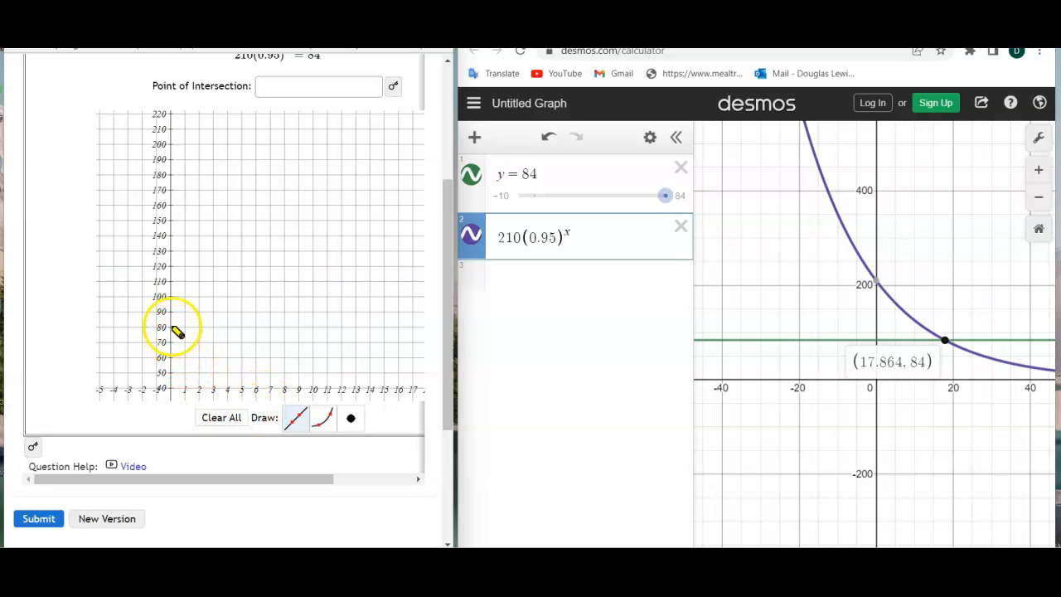
left_click(169, 318)
left_click(217, 417)
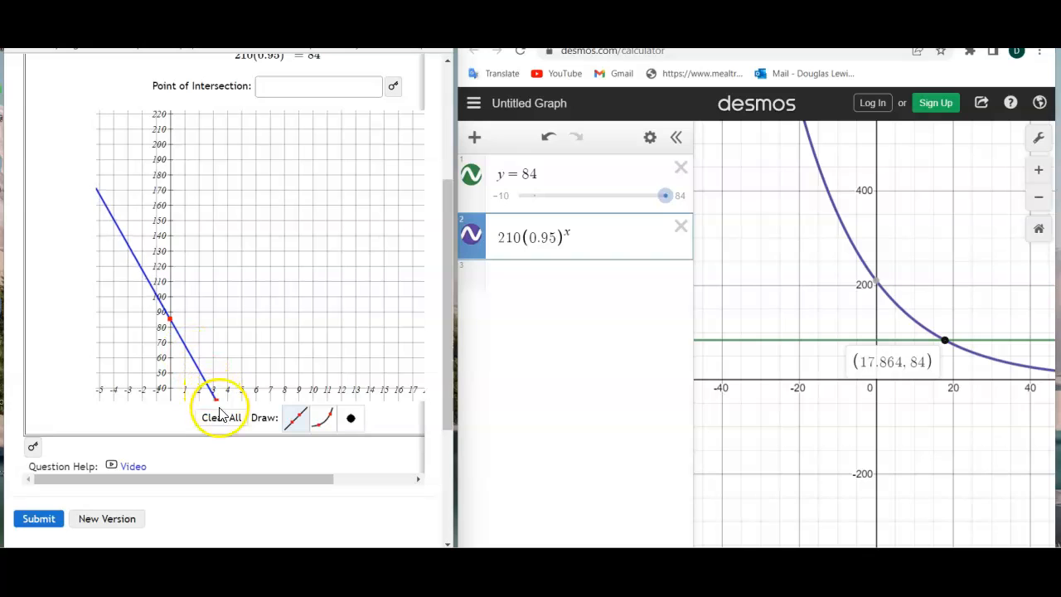
Draw the horizontal line y = 84 on the worksheet grid, from the y-axis to about x = 17.5
left_click(171, 325)
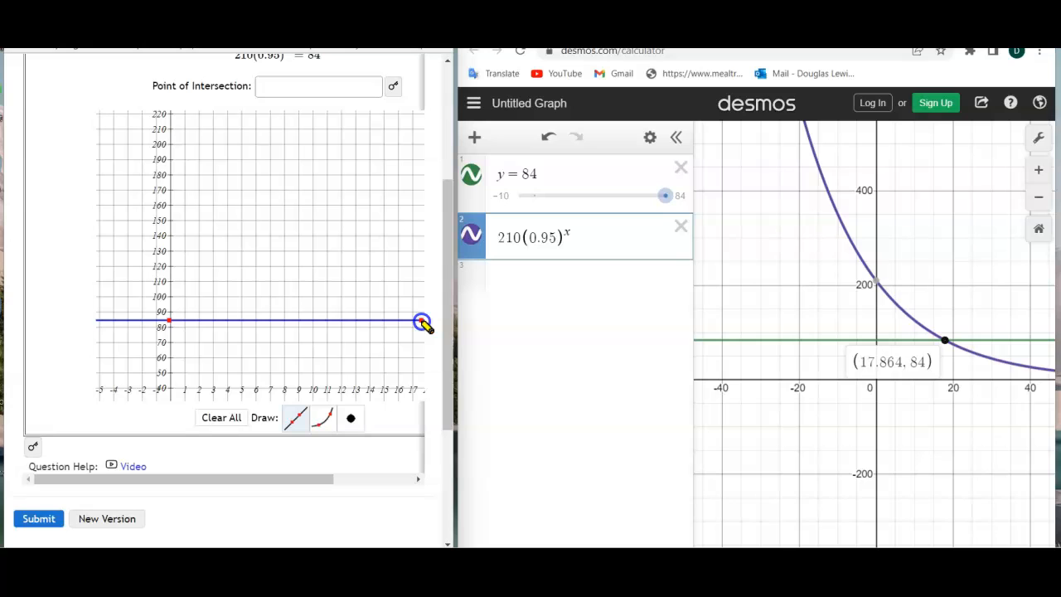
left_click(421, 321)
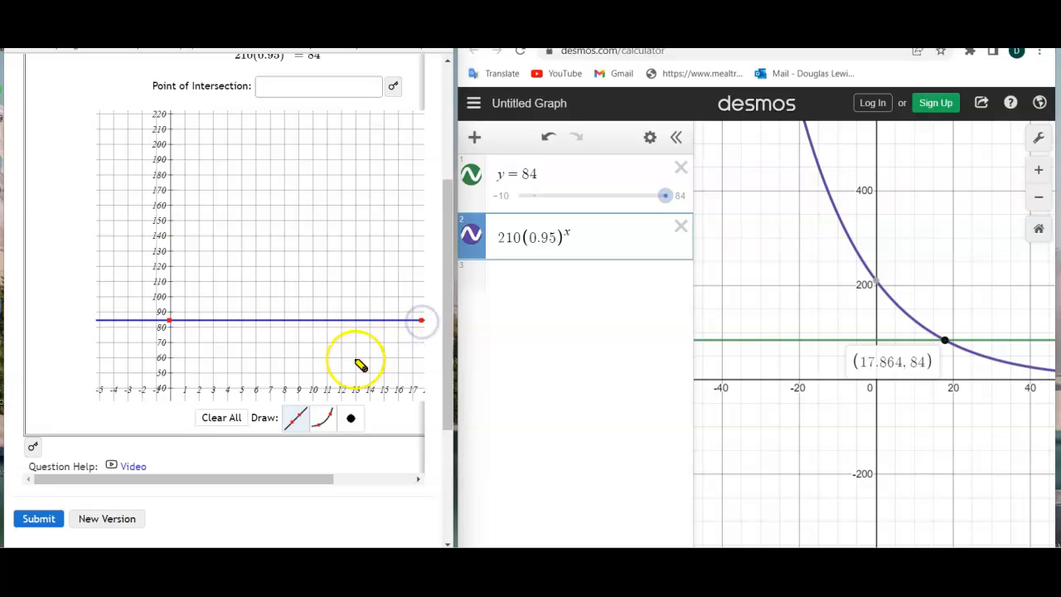
Draw the exponential curve on the worksheet grid with the Exponential Tool, through (0, 210) and the line y = 84 at about x = 17.9
left_click(327, 420)
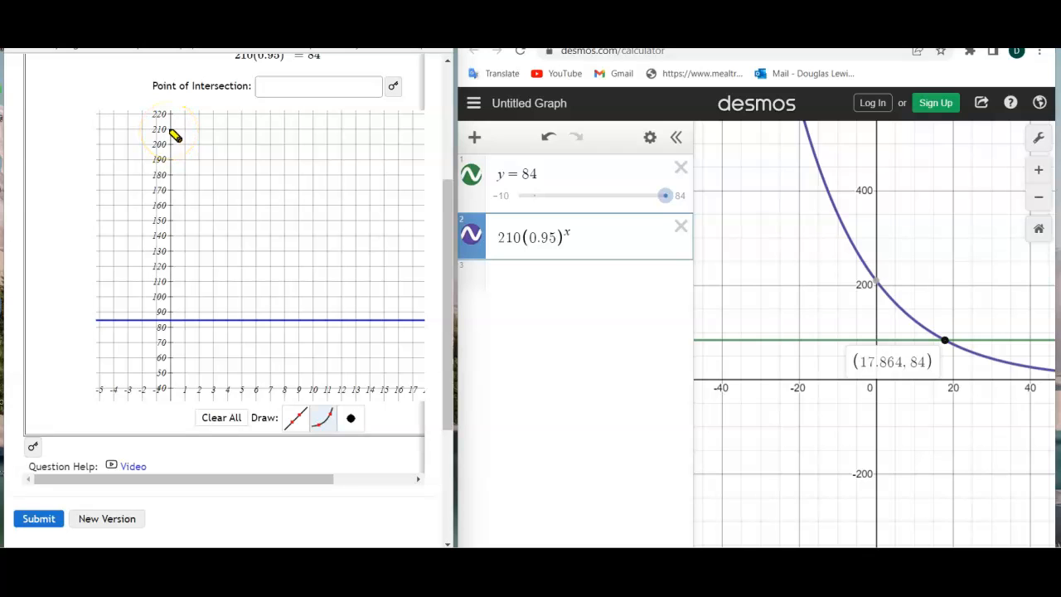
left_click(169, 130)
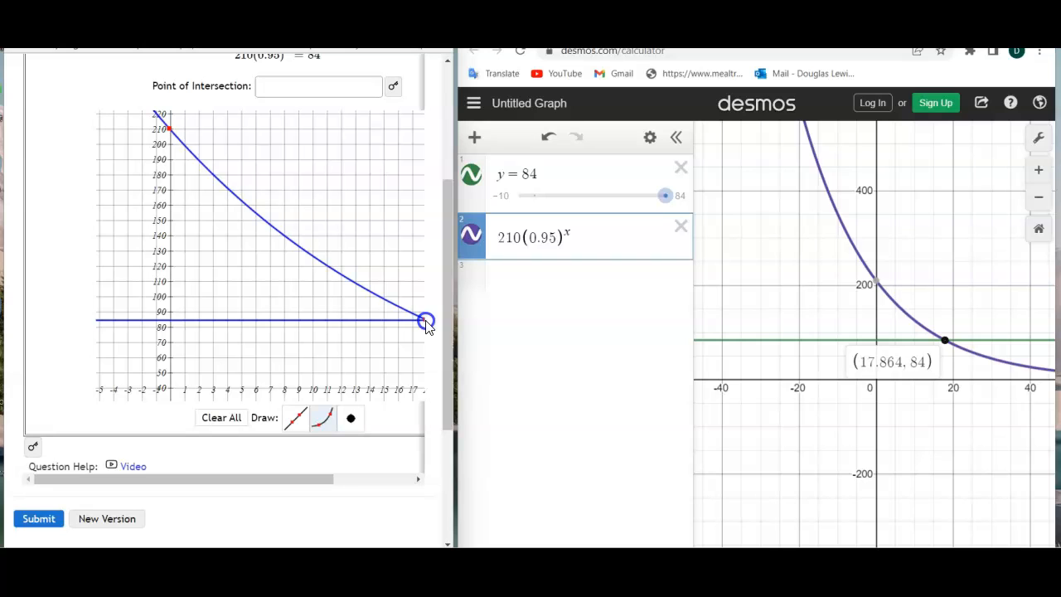
left_click(426, 323)
Mark the intersection of the curve and the horizontal line with the Point Tool, and submit the worksheet answer
left_click_drag(324, 479, 356, 478)
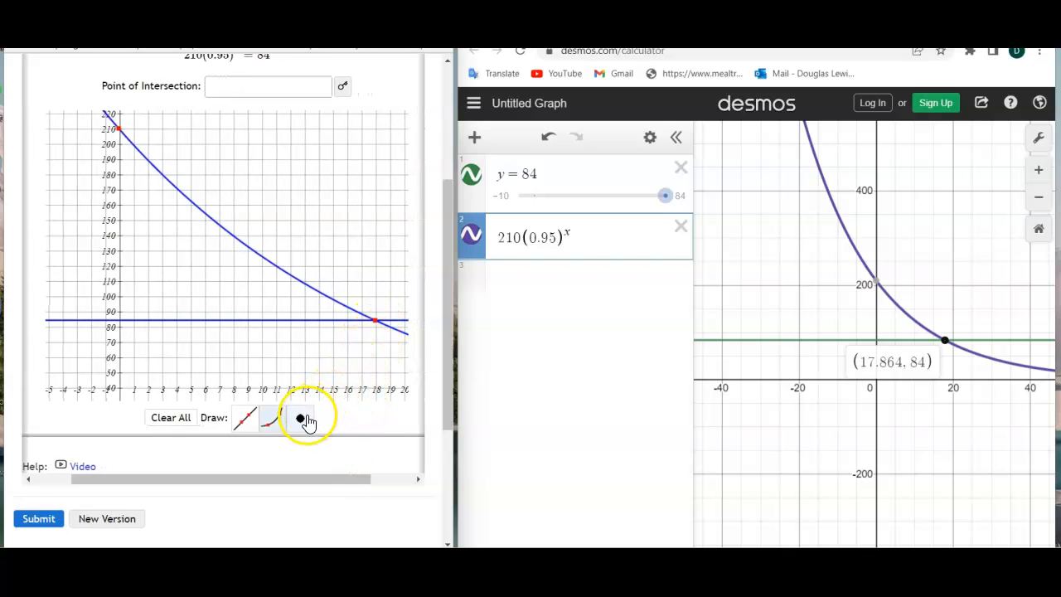
left_click(302, 419)
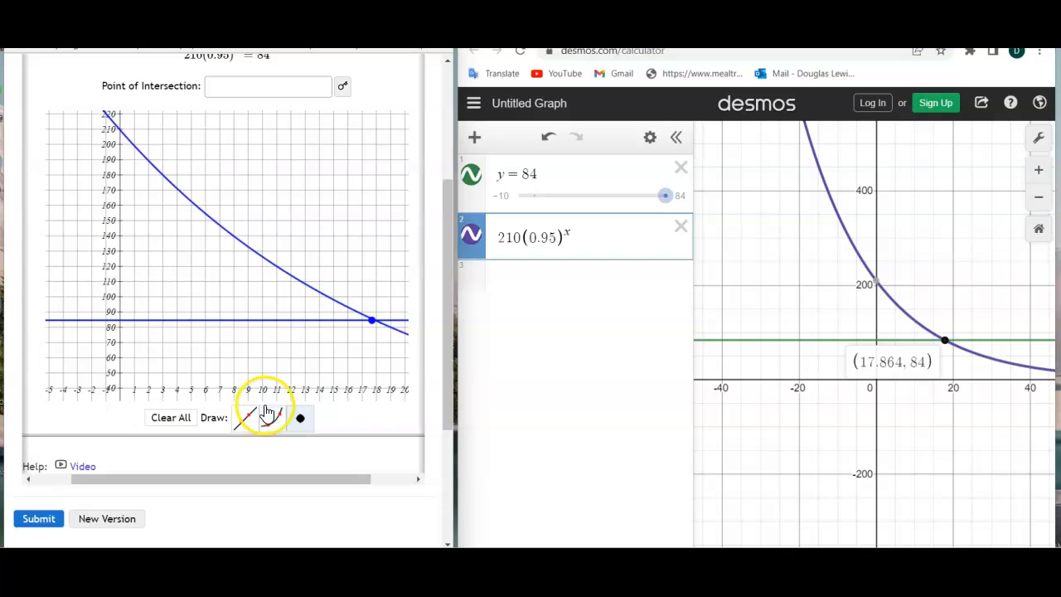
left_click(39, 520)
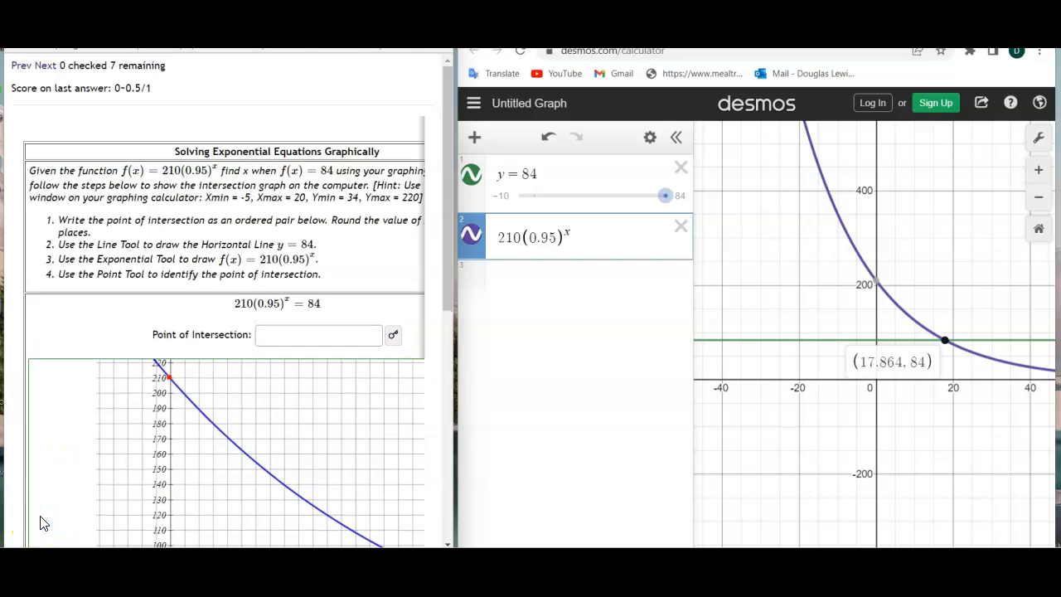
Enter (17.864,84) as the point of intersection and submit the worksheet answer again
scroll(246, 331, "down", 3)
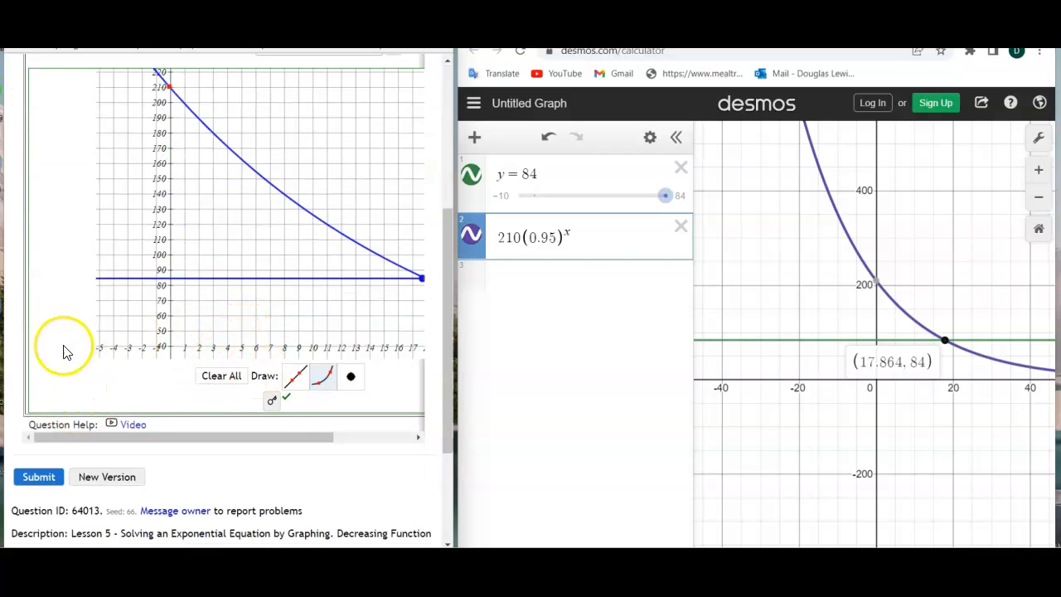
scroll(390, 360, "up", 2)
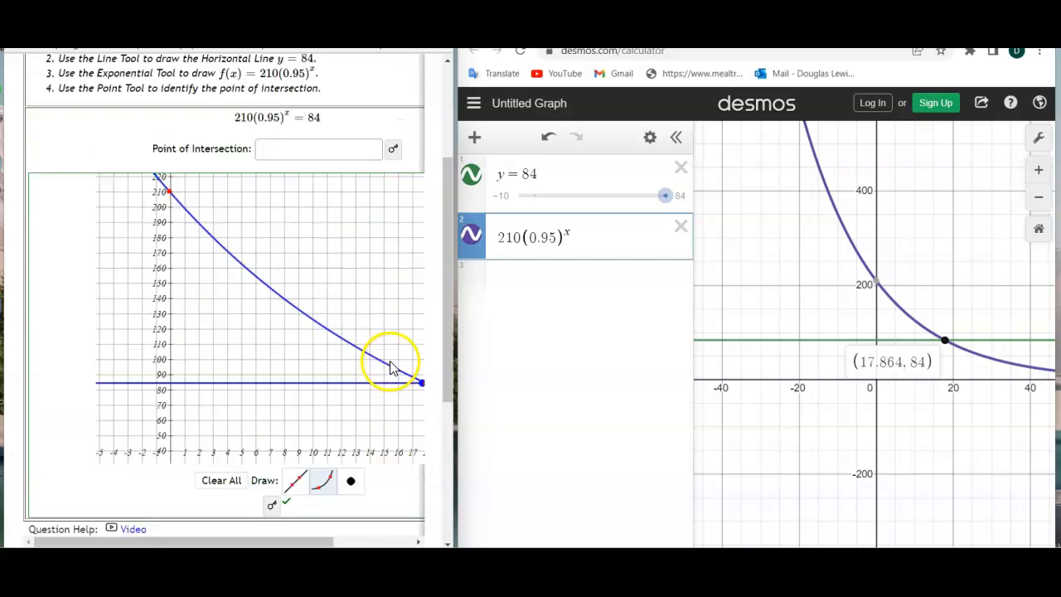
left_click(292, 264)
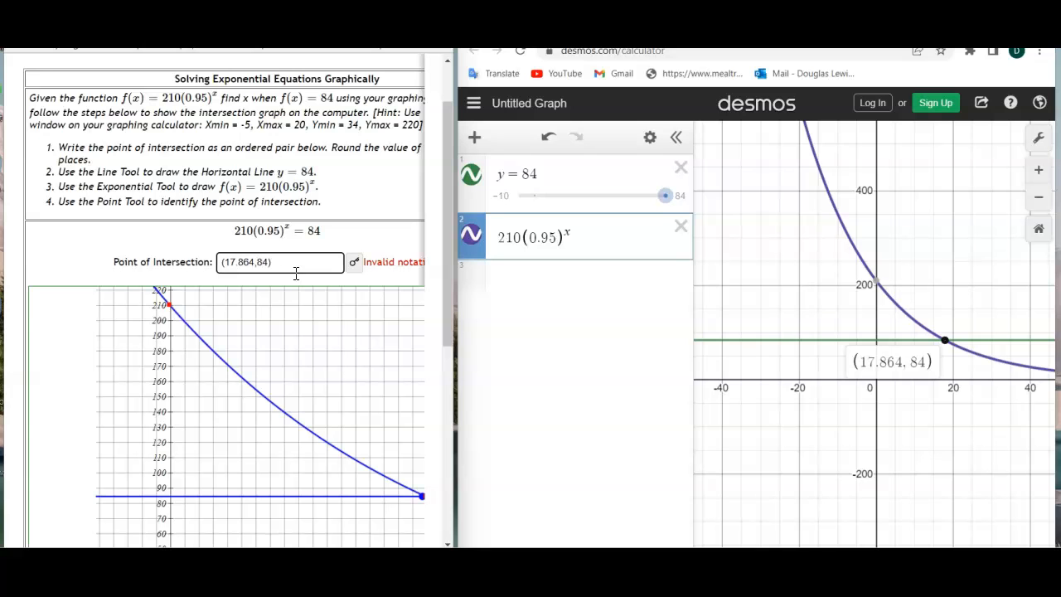
left_click(296, 270)
scroll(249, 294, "down", 3)
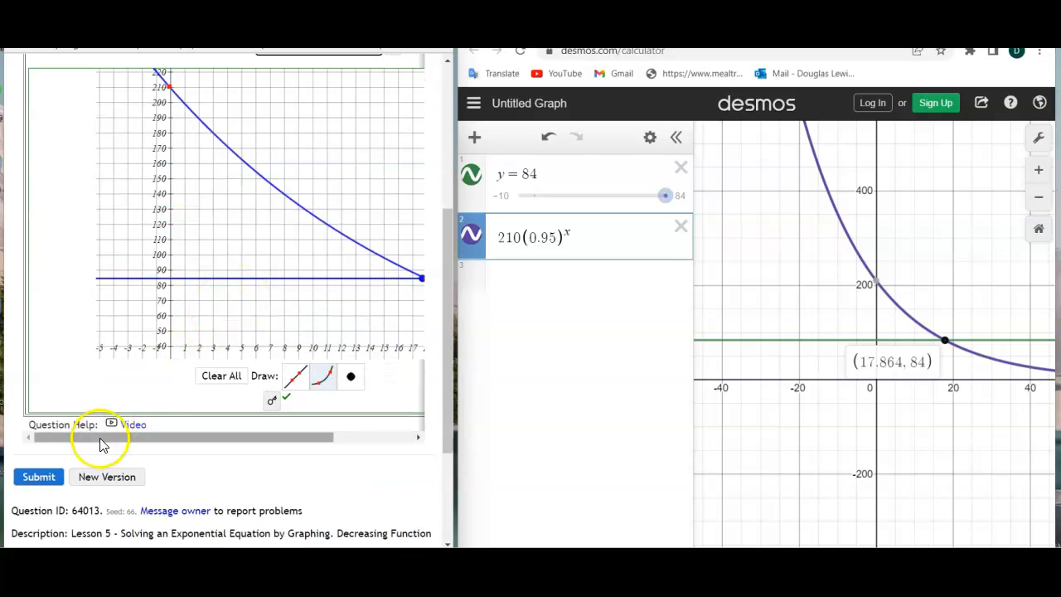
left_click(39, 477)
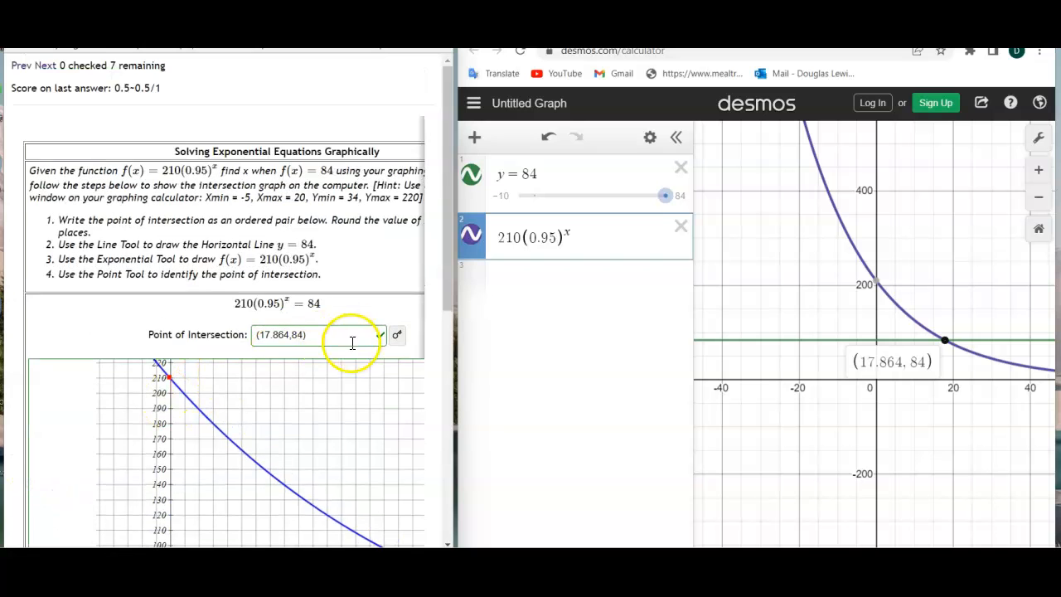
Review the grading of the entered intersection point and of the drawn graph in the submitted question
scroll(353, 342, "down", 3)
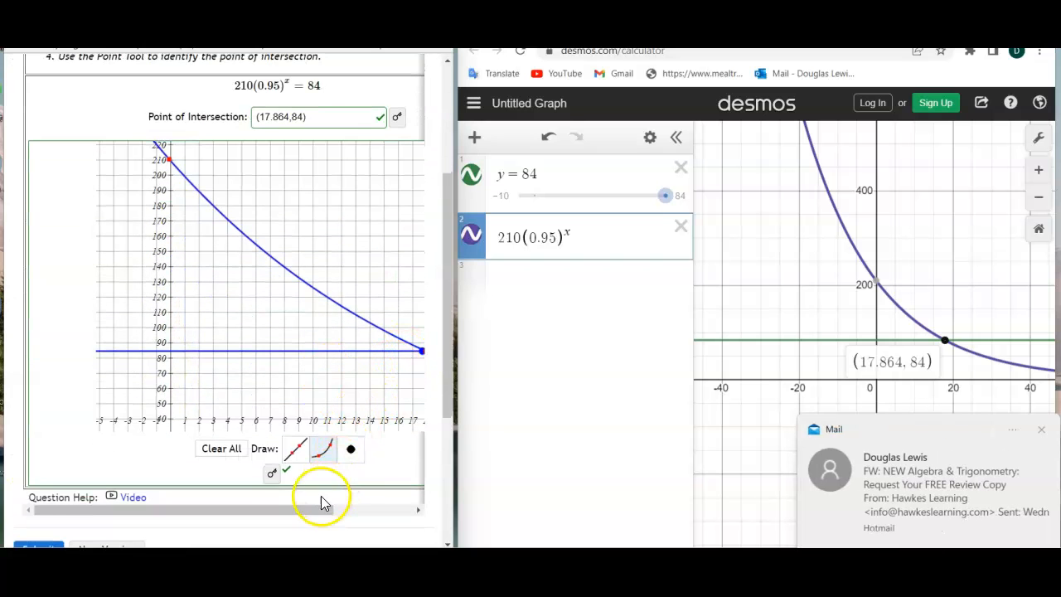
left_click_drag(308, 514, 355, 507)
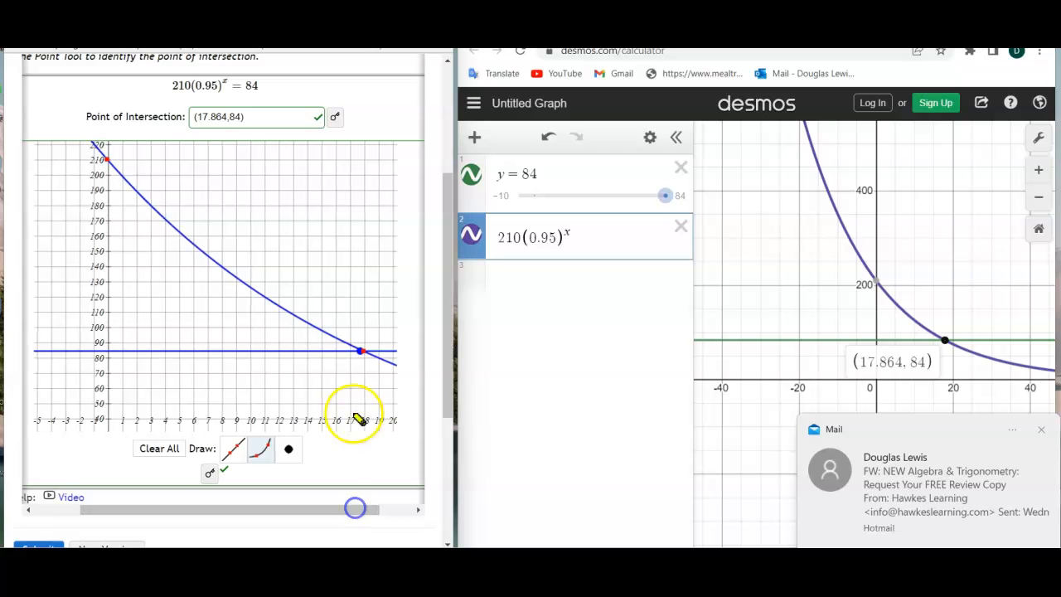
scroll(346, 369, "up", 3)
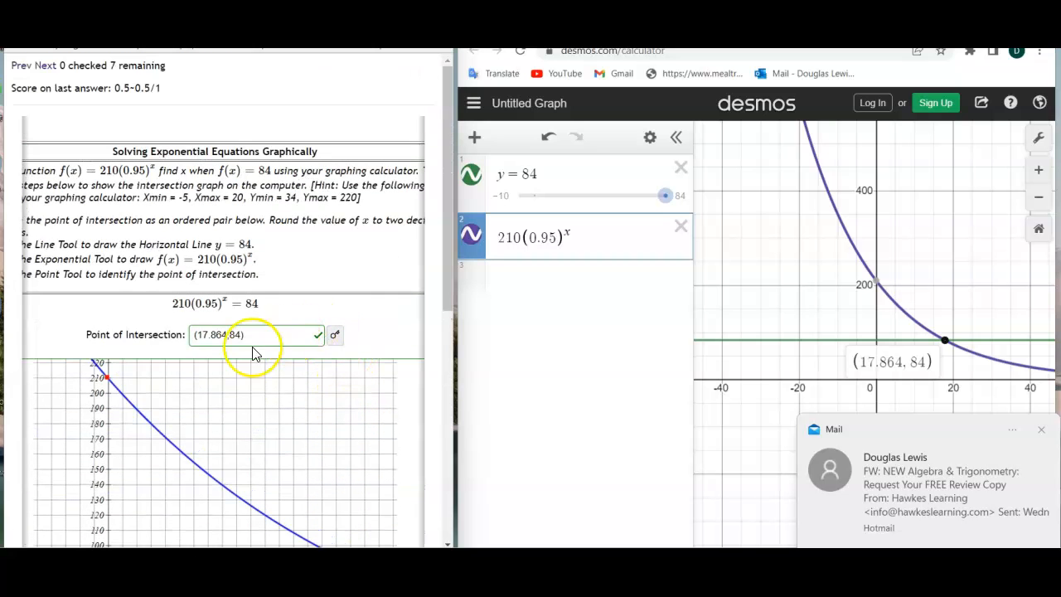
scroll(236, 352, "down", 2)
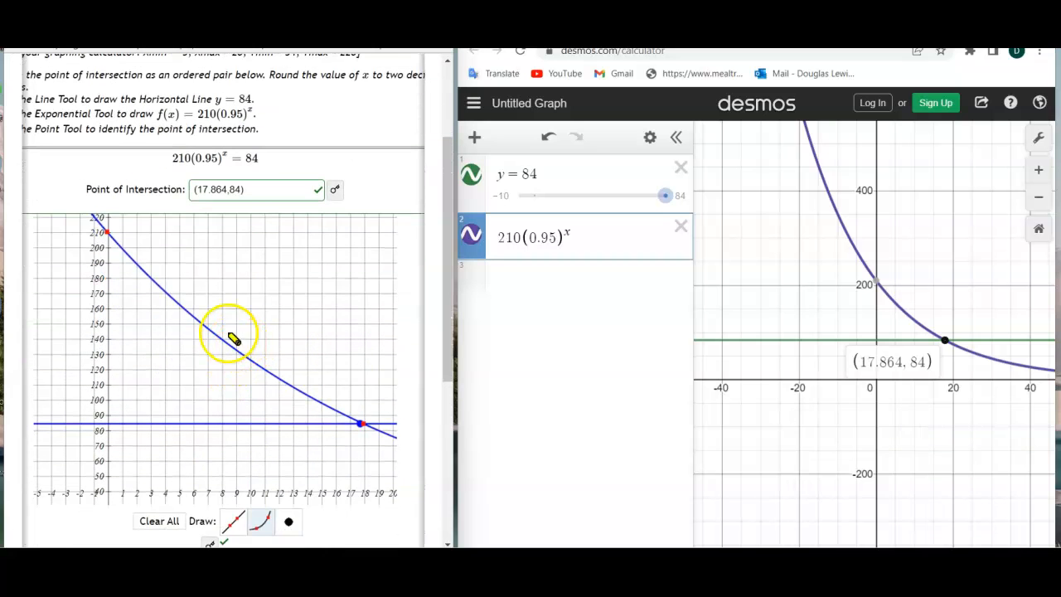
scroll(233, 338, "down", 1)
scroll(221, 333, "down", 2)
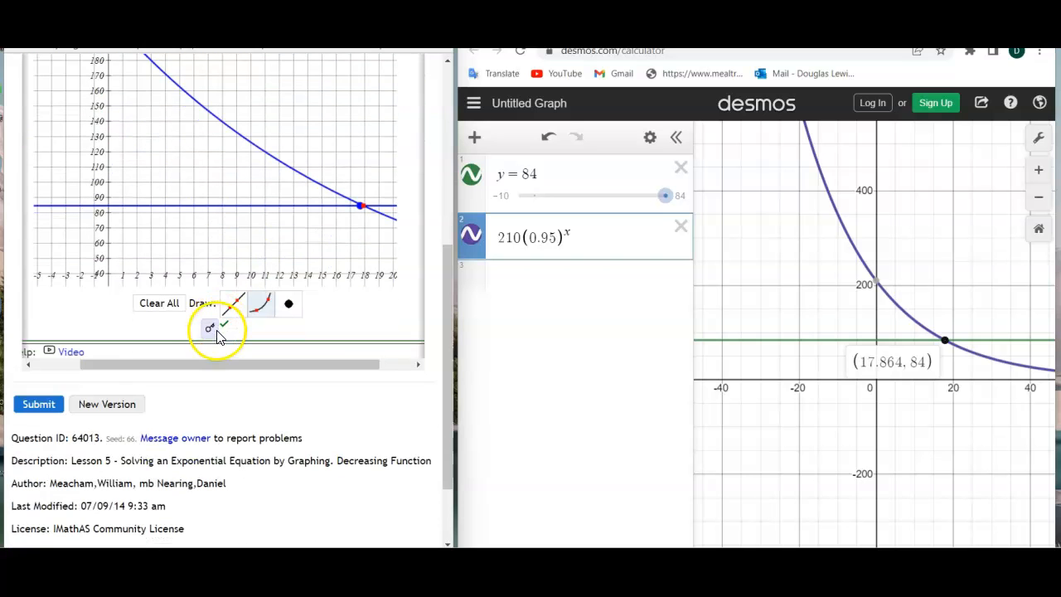
scroll(233, 309, "up", 1)
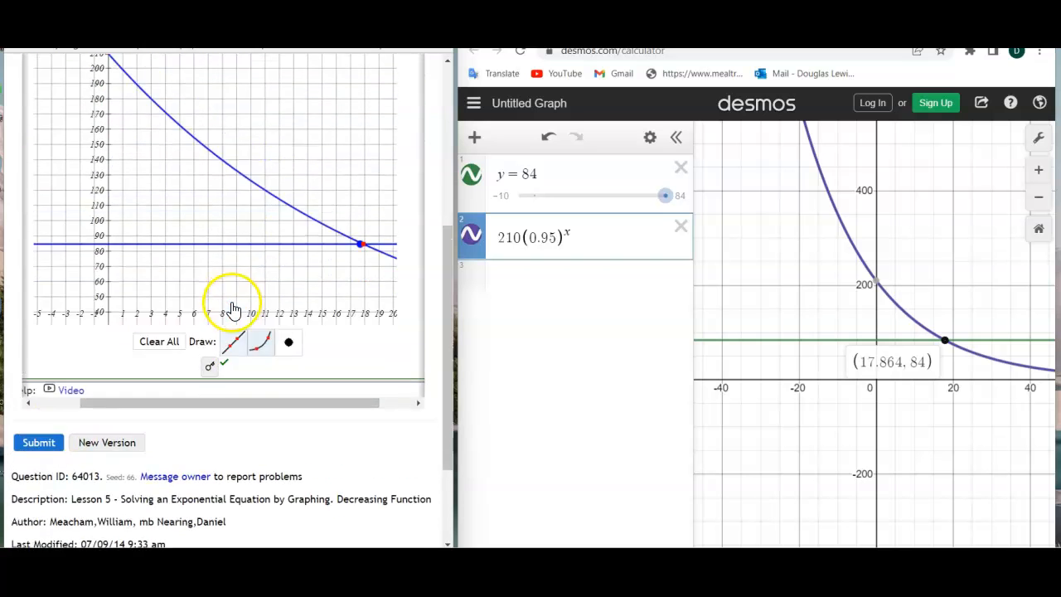
scroll(235, 307, "up", 3)
scroll(236, 305, "down", 2)
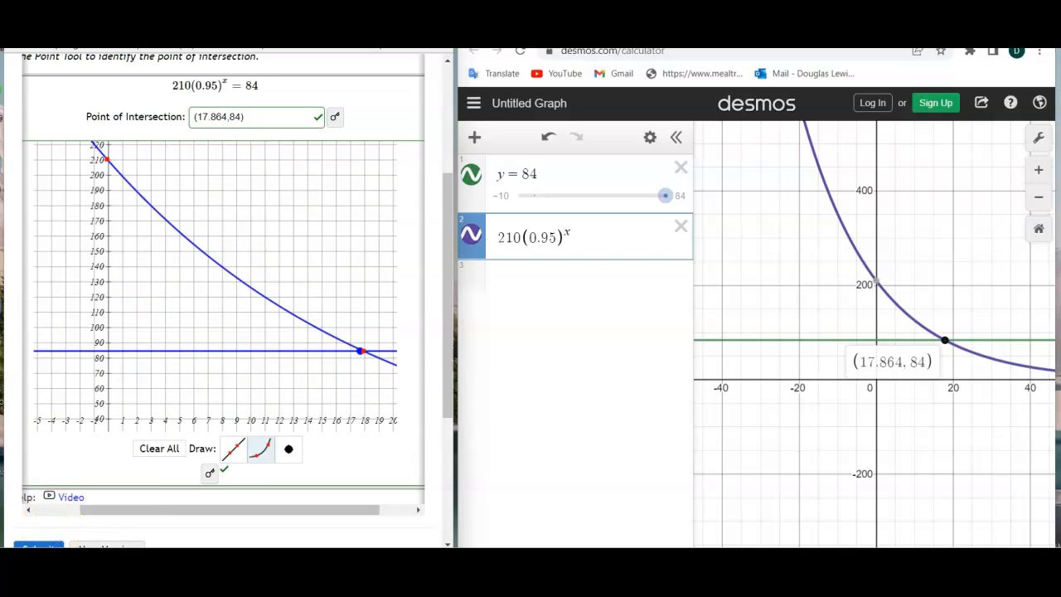